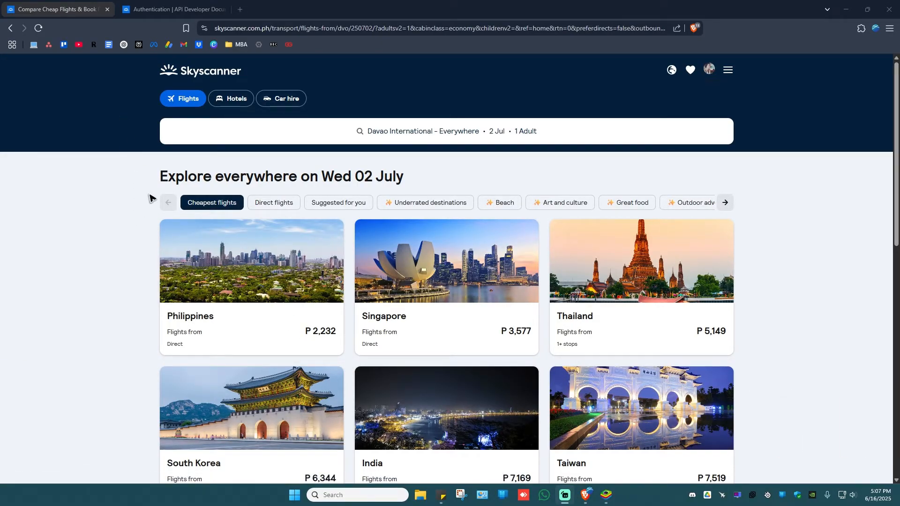
Step: Switch to the 'Authentication | API Developer Docs' browser tab
click(179, 10)
Step: Read the How to get an API key section, highlighting the word 'application'
click(442, 28)
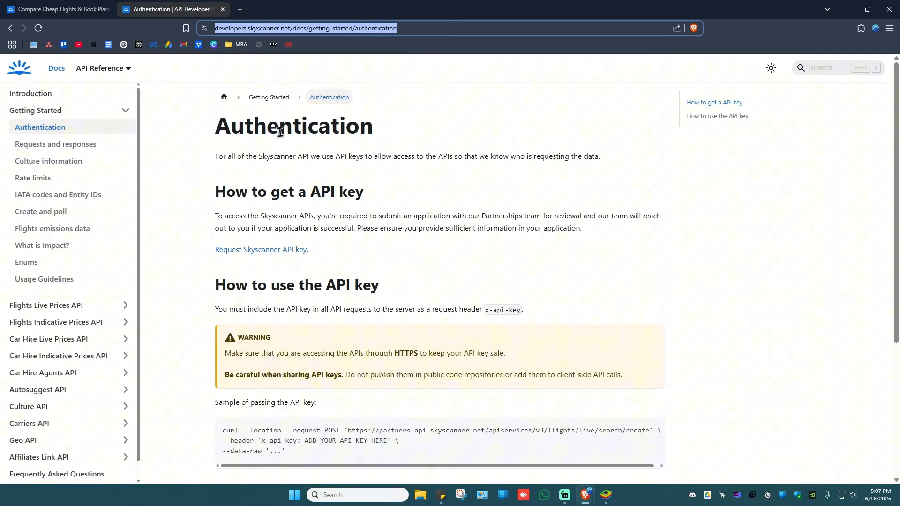
key(alt+Tab)
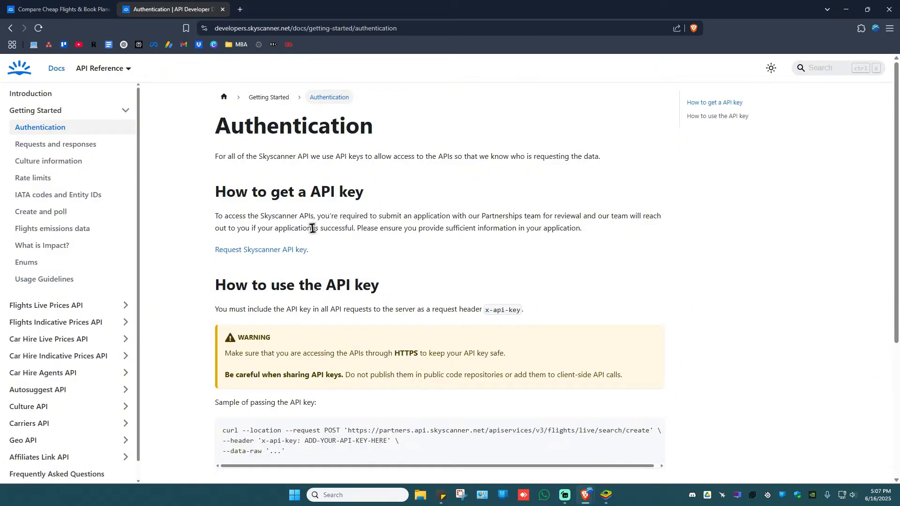
drag(414, 216, 449, 216)
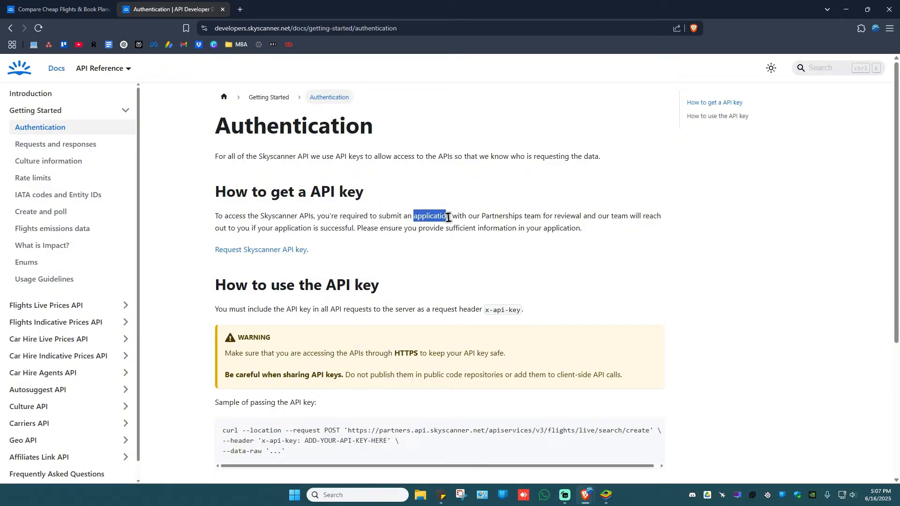
click(492, 229)
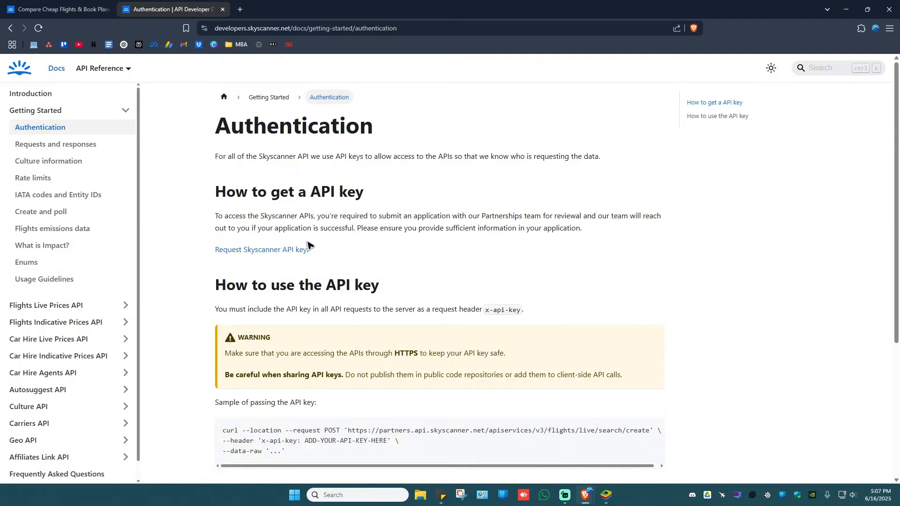
Step: Review the requirement for a successful request with sufficient information, reaching the Partners contact page
double_click(337, 229)
click(421, 270)
drag(357, 229, 475, 229)
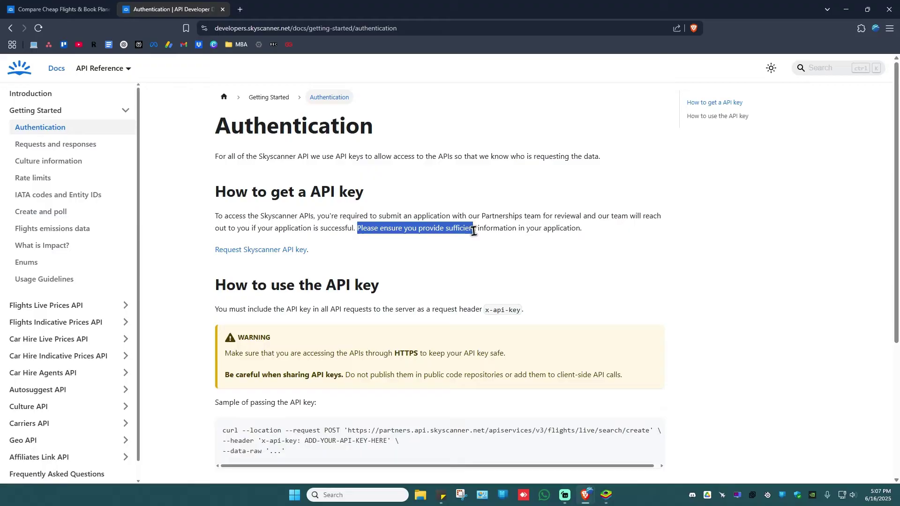
click(550, 270)
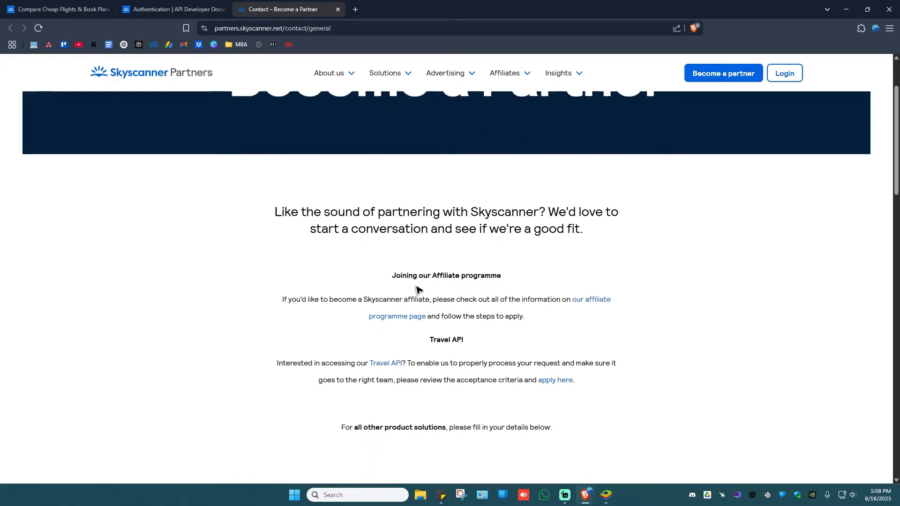
scroll(468, 285, down, 1)
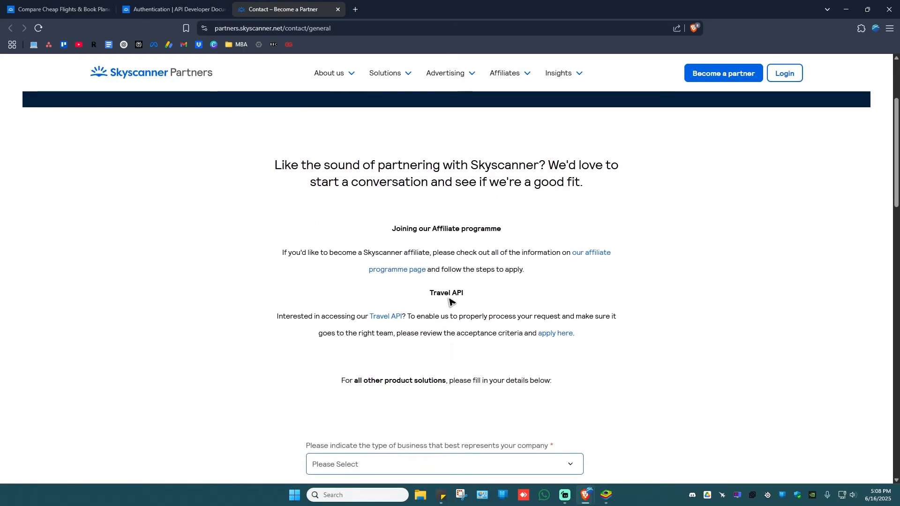
scroll(372, 225, down, 1)
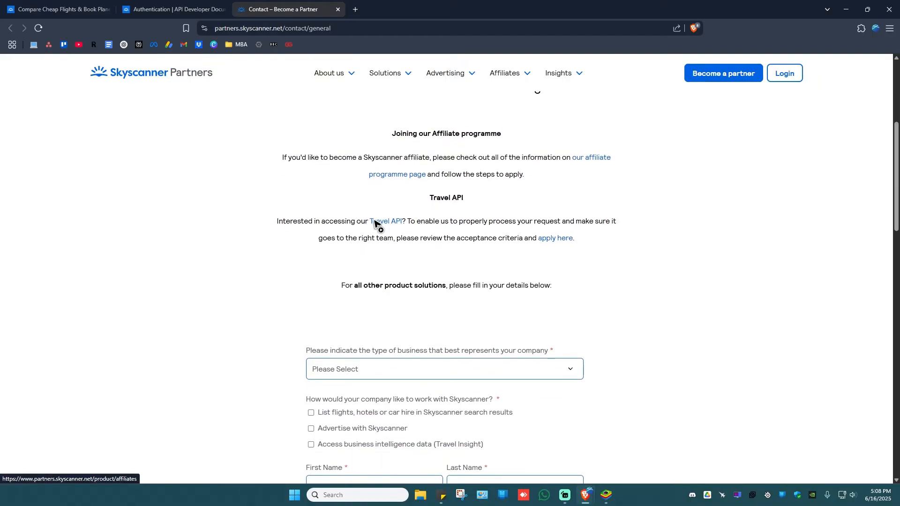
scroll(372, 225, down, 2)
scroll(372, 226, down, 2)
scroll(377, 232, down, 3)
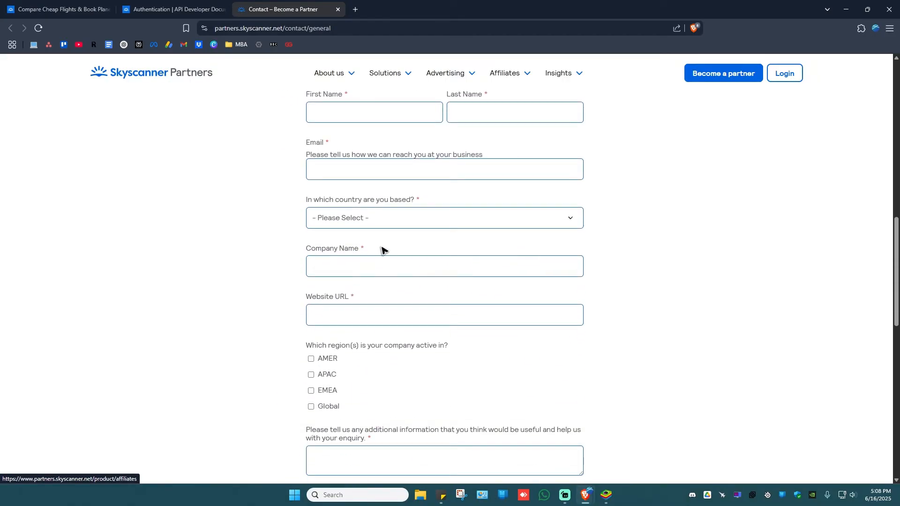
scroll(493, 281, up, 5)
Step: Choose Ecommerce as the business type
click(572, 326)
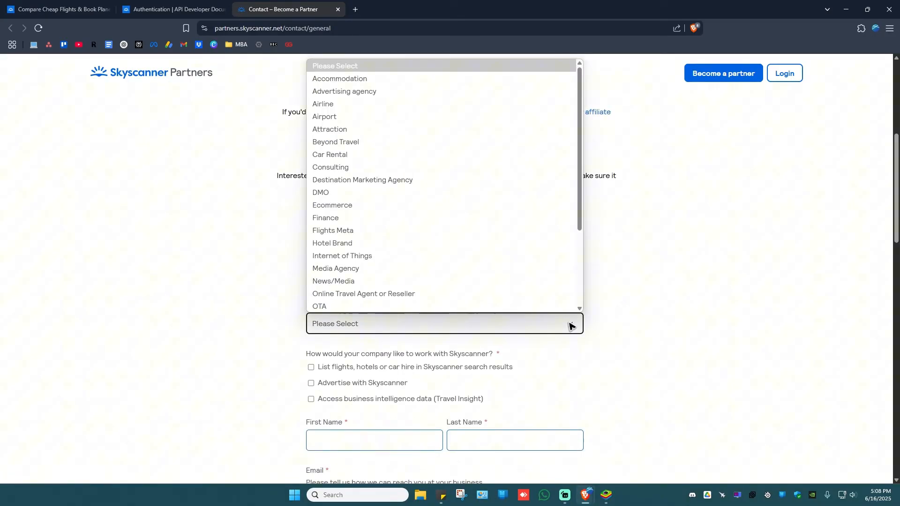
click(595, 320)
click(550, 323)
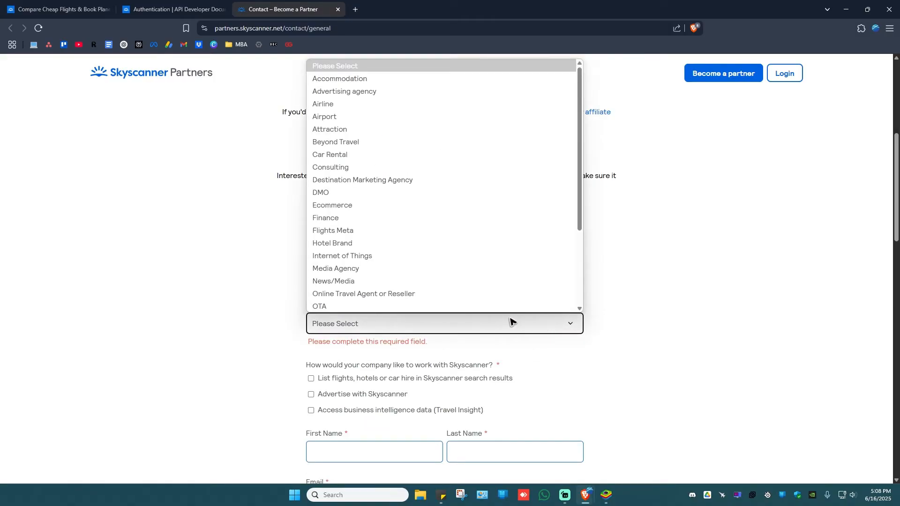
click(436, 205)
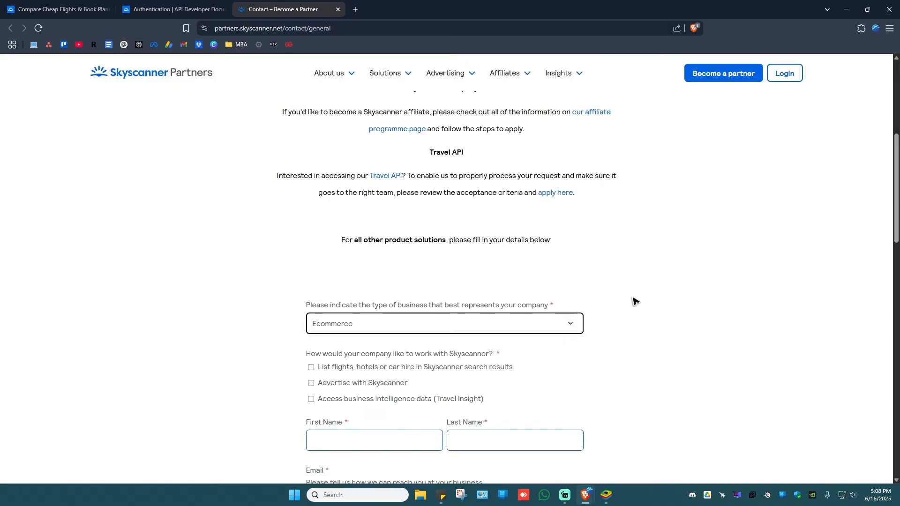
scroll(450, 253, down, 2)
scroll(373, 267, down, 1)
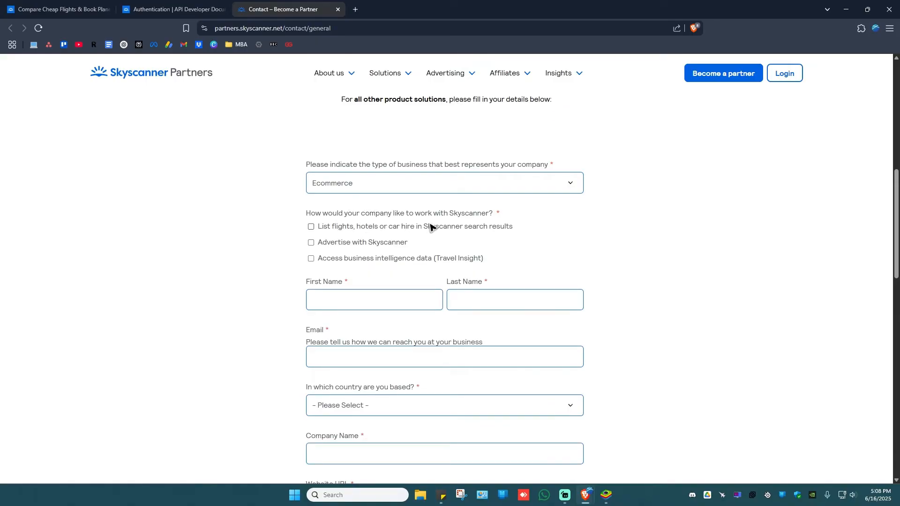
Step: Tick all three options: list flights/hotels/car hire, advertise with Skyscanner, access business intelligence data
click(311, 227)
click(311, 242)
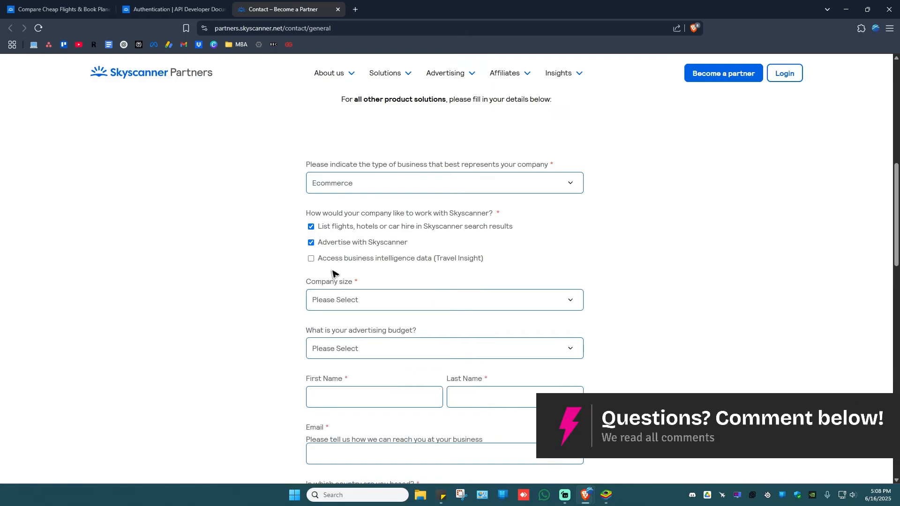
click(311, 259)
scroll(594, 291, down, 3)
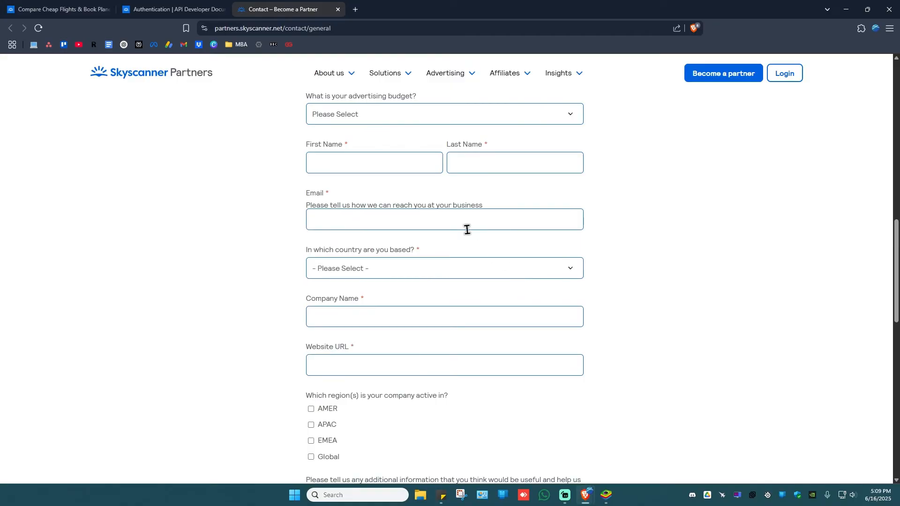
scroll(466, 230, up, 1)
click(387, 159)
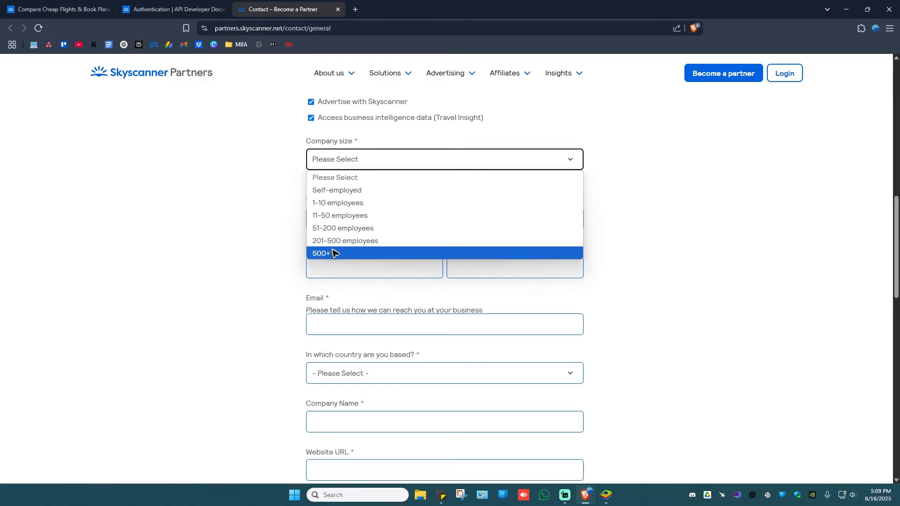
Step: Set company size to Self-employed and budget to between £1,000 and £4,999
click(362, 192)
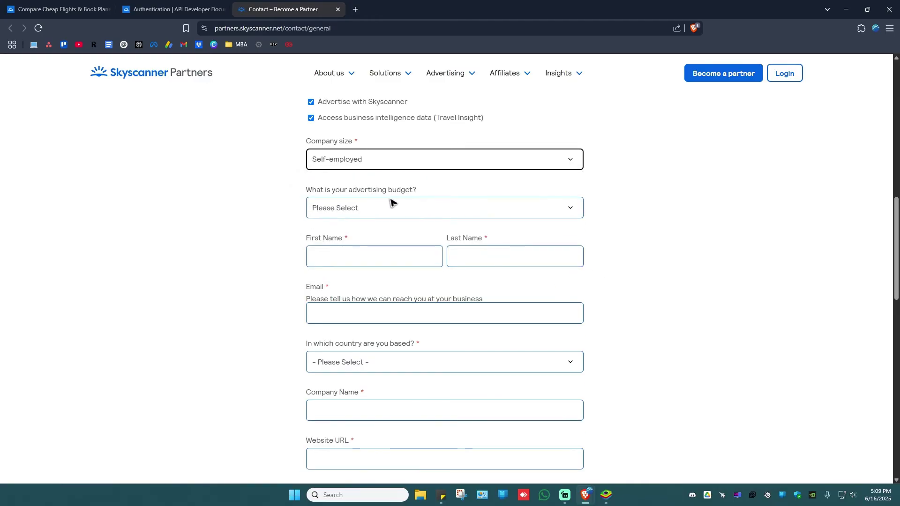
click(545, 208)
click(359, 239)
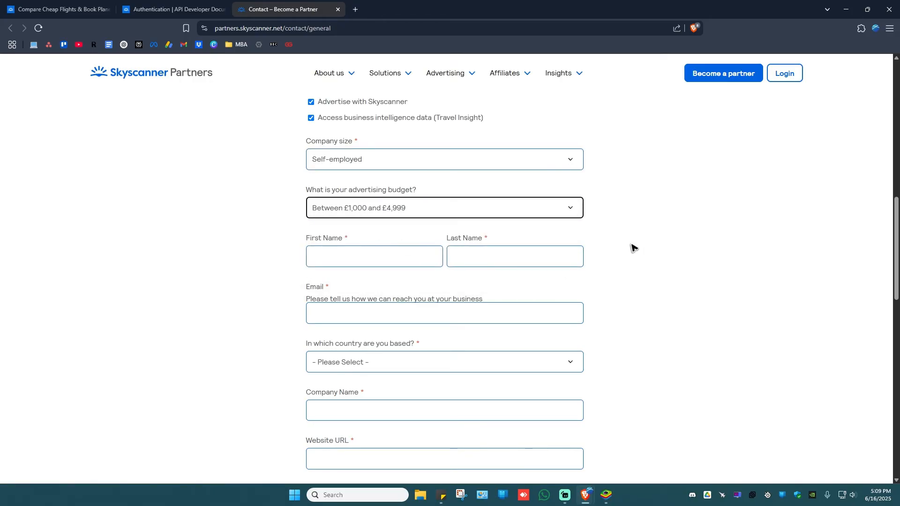
Step: Fill first name, email and country Philippines from the browser's saved contact details
click(373, 255)
click(393, 233)
click(686, 259)
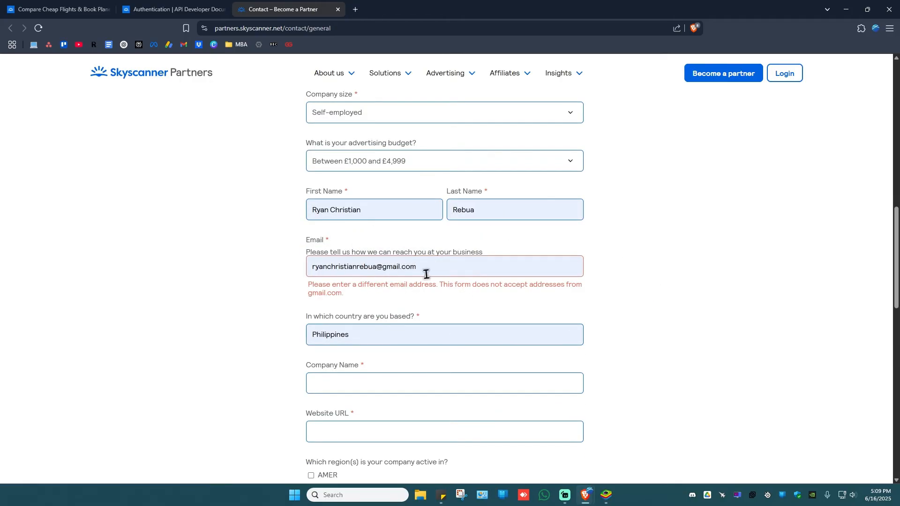
scroll(576, 317, down, 2)
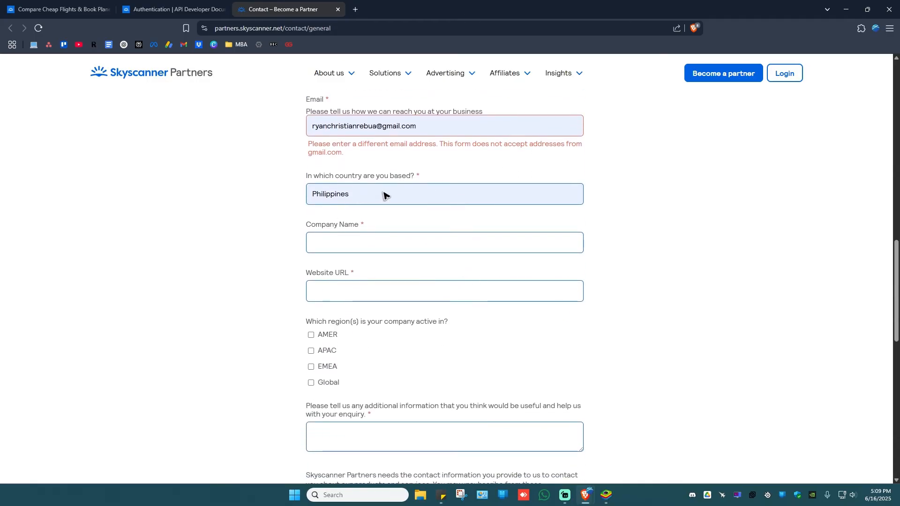
Step: Enter AnswerAsap as the company name
click(345, 243)
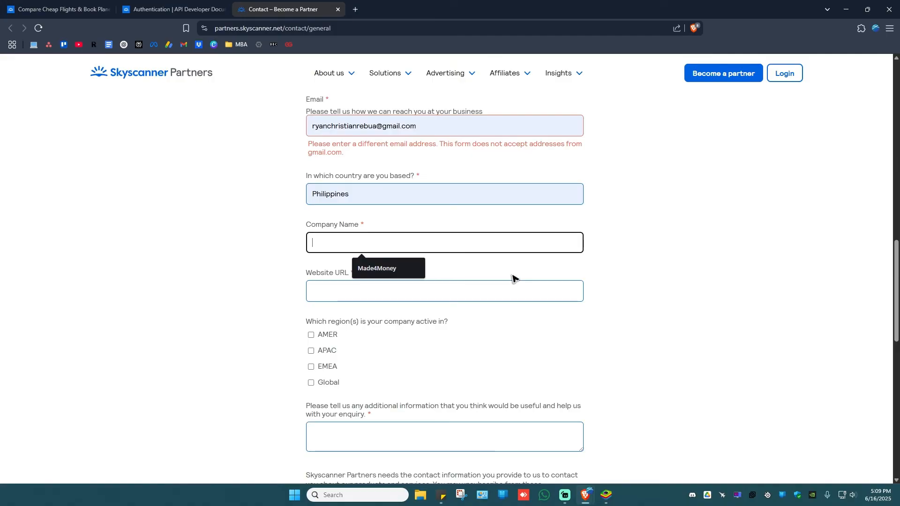
text(AnswerAsap)
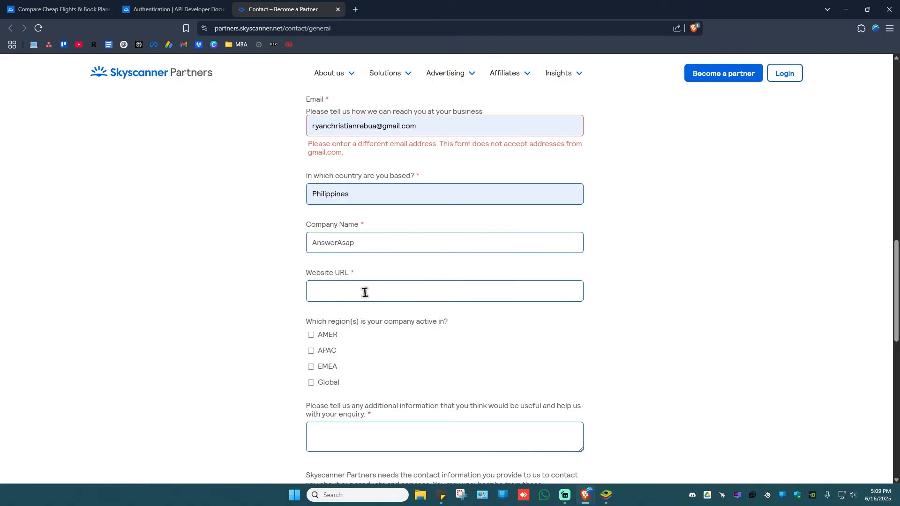
double_click(339, 273)
click(654, 372)
scroll(605, 355, down, 3)
scroll(605, 356, up, 1)
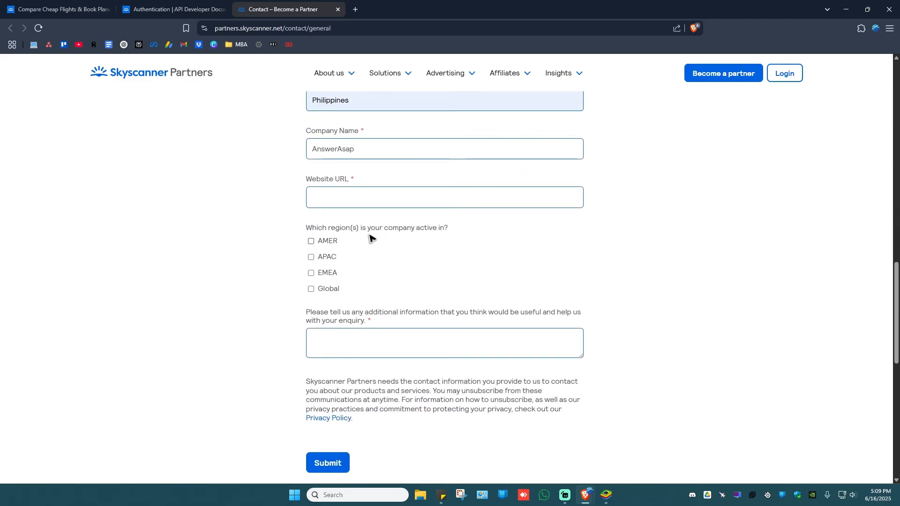
Step: Tick AMER, APAC, EMEA and Global as the company's active regions
click(311, 241)
click(311, 256)
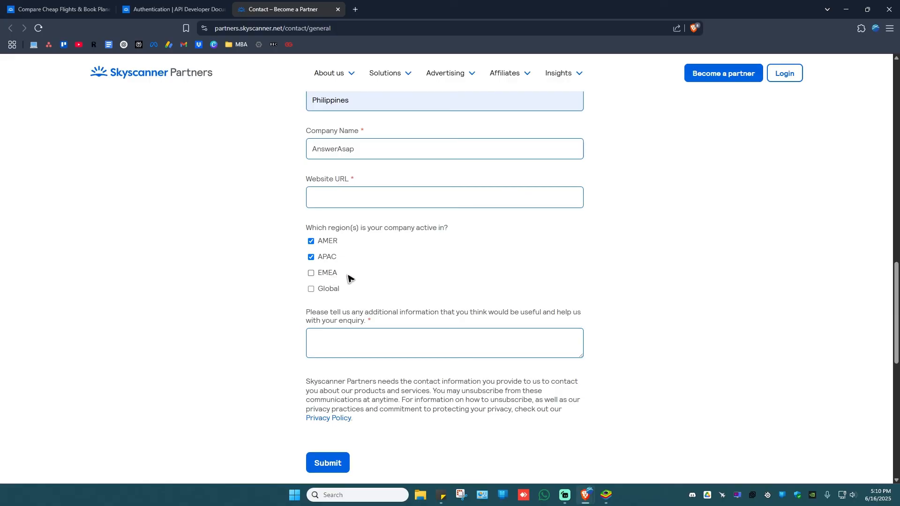
click(347, 275)
click(348, 289)
scroll(404, 318, down, 2)
scroll(404, 318, up, 1)
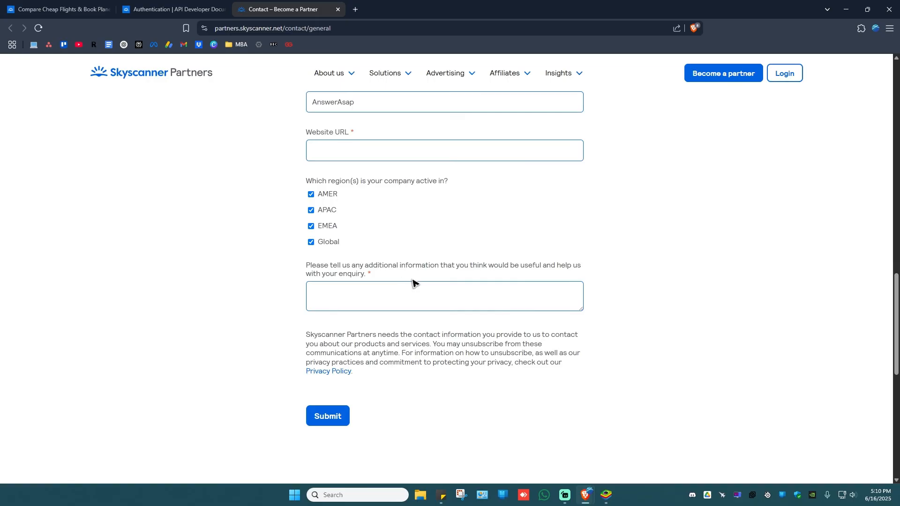
drag(485, 268, 555, 271)
click(618, 265)
scroll(362, 309, down, 1)
click(383, 256)
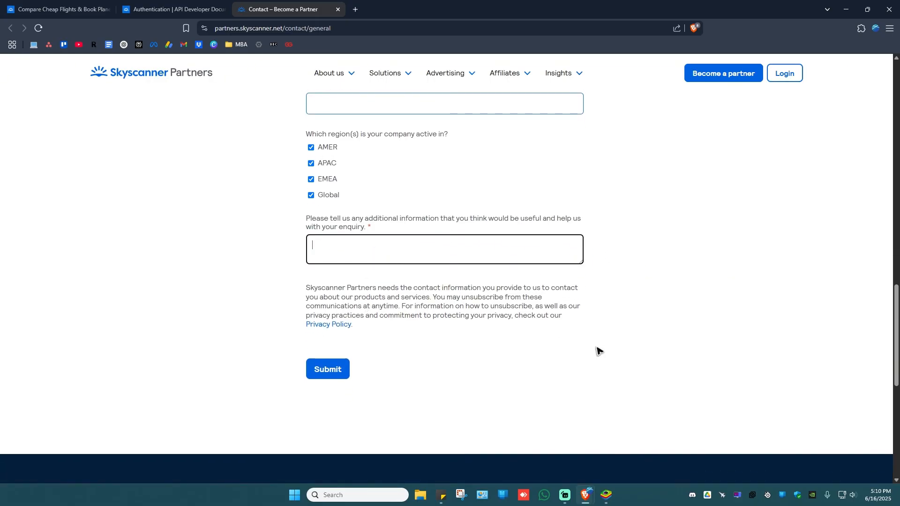